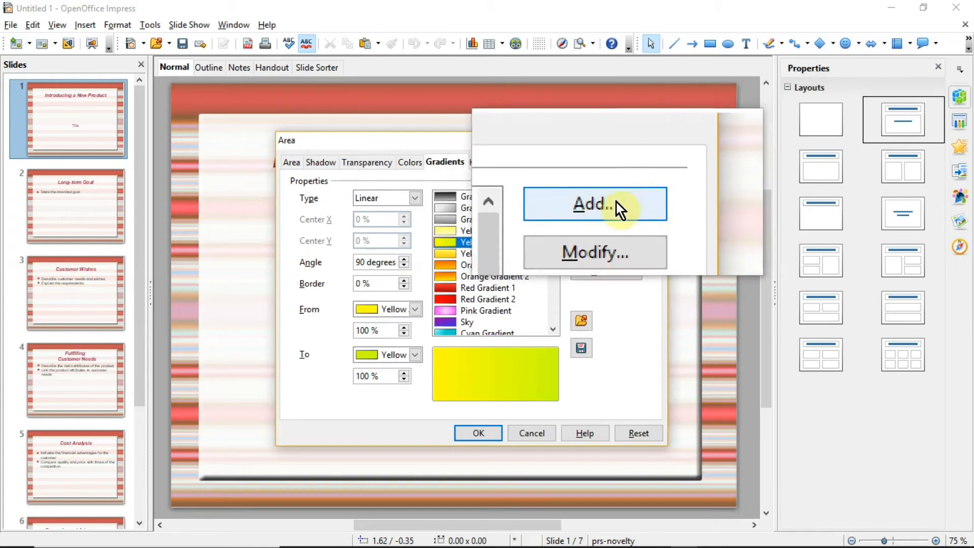
Add the yellow linear gradient to the gradient list as "Gradient new" and confirm modifying it under the same name.
{"action": "left_click", "coordinate": [615, 206]}
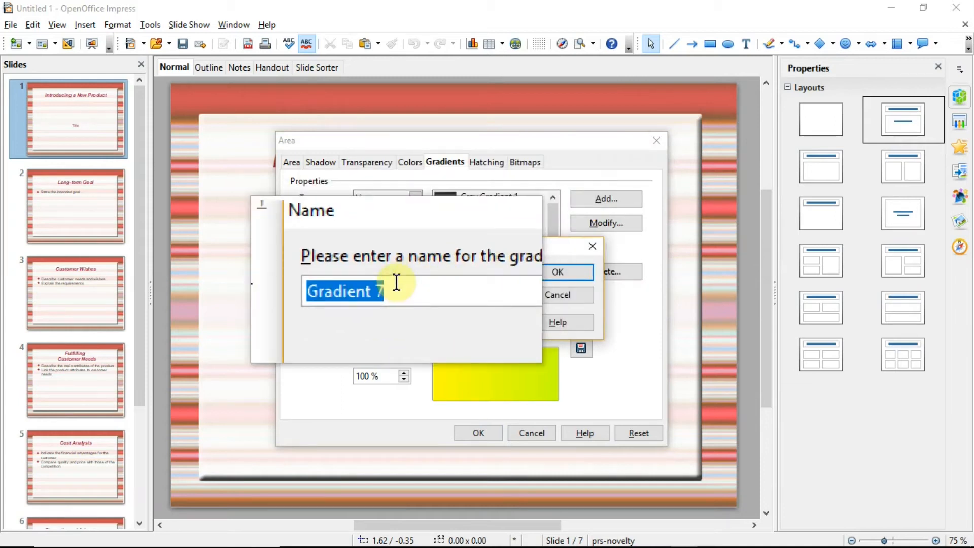
{"action": "left_click", "coordinate": [396, 282]}
{"action": "key", "text": "BackSpace"}
{"action": "type", "text": "new"}
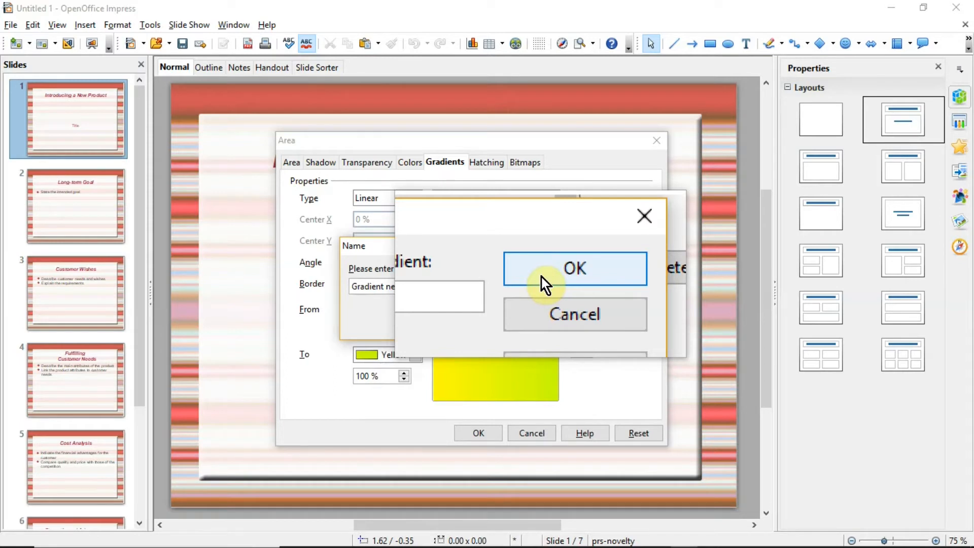
{"action": "left_click", "coordinate": [541, 277]}
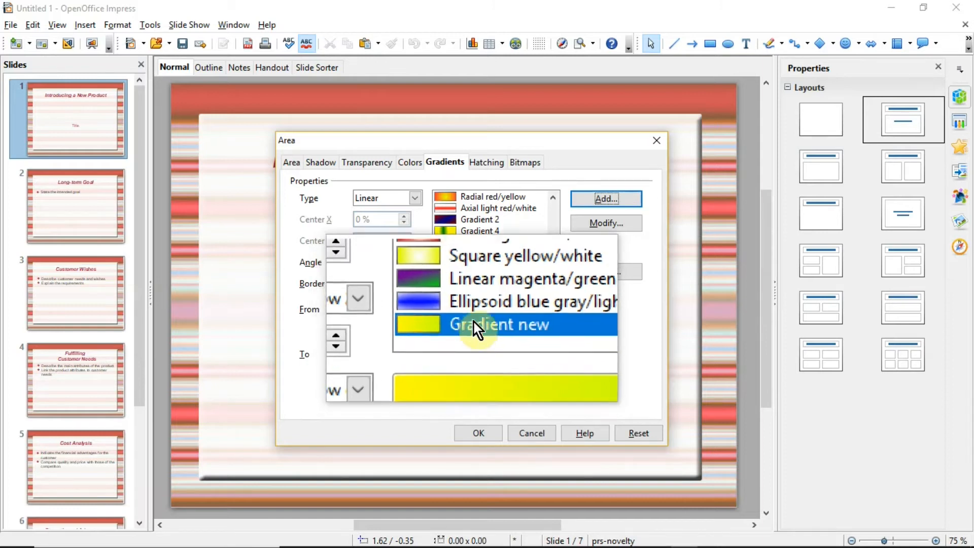
{"action": "left_click", "coordinate": [597, 229]}
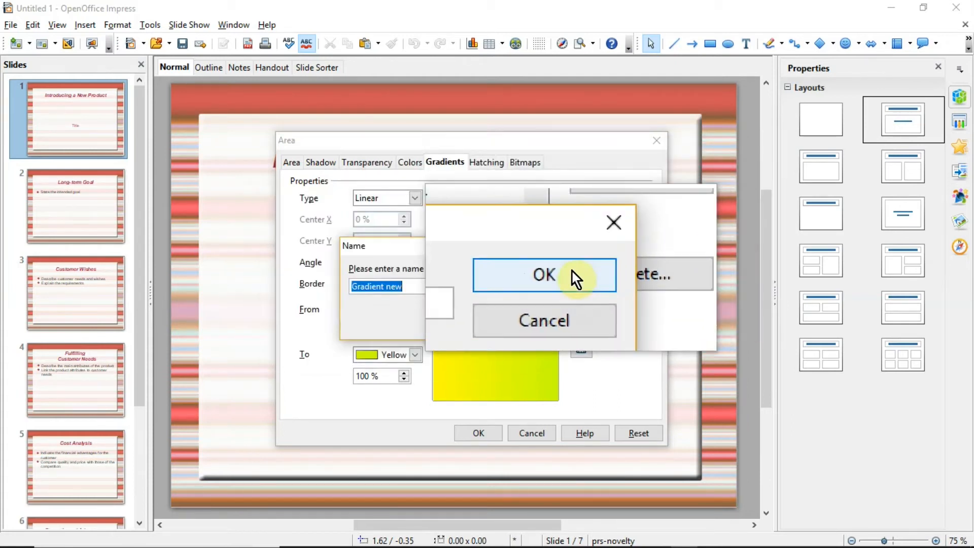
{"action": "left_click", "coordinate": [572, 272]}
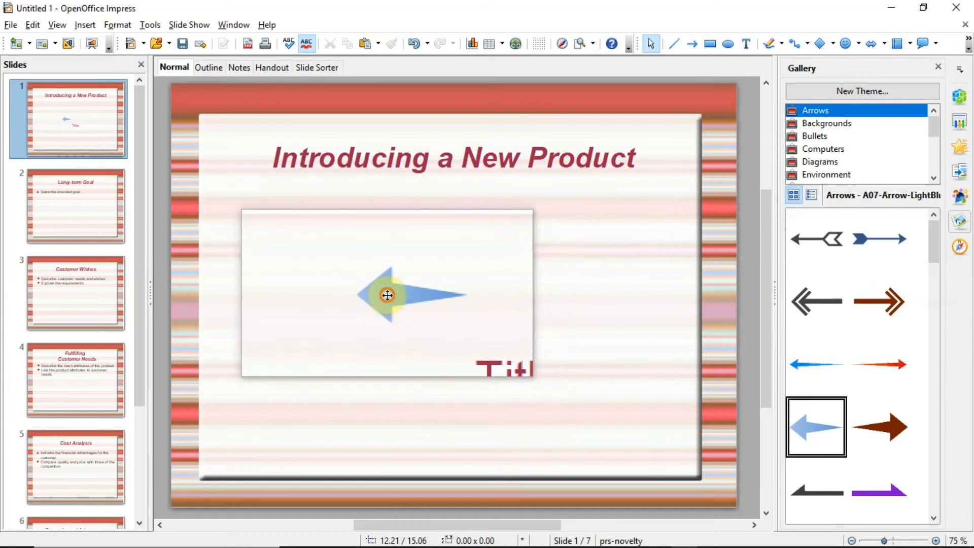
Select the light-blue arrow on the slide and raise Gray Gradient 1's start color intensity to 75% in its area formatting.
{"action": "left_click", "coordinate": [387, 295]}
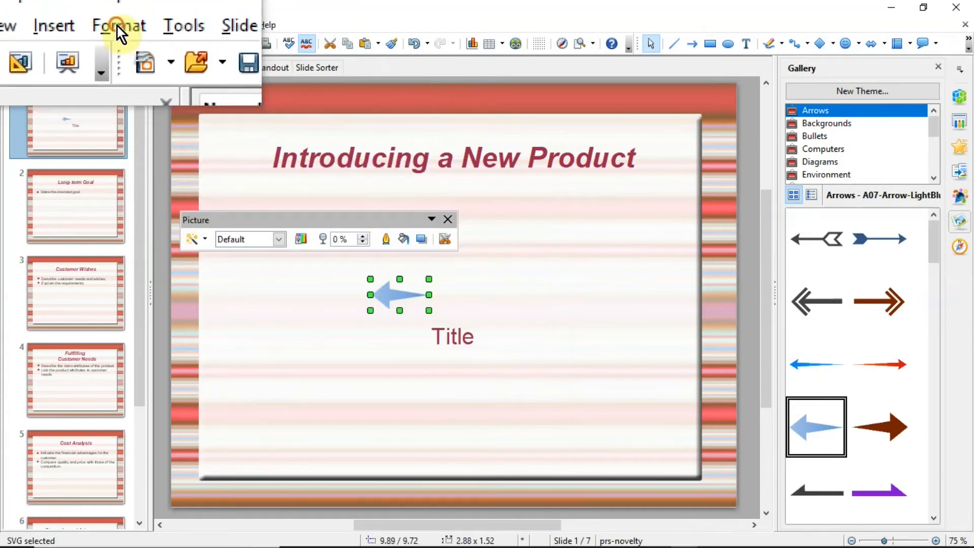
{"action": "left_click", "coordinate": [117, 25]}
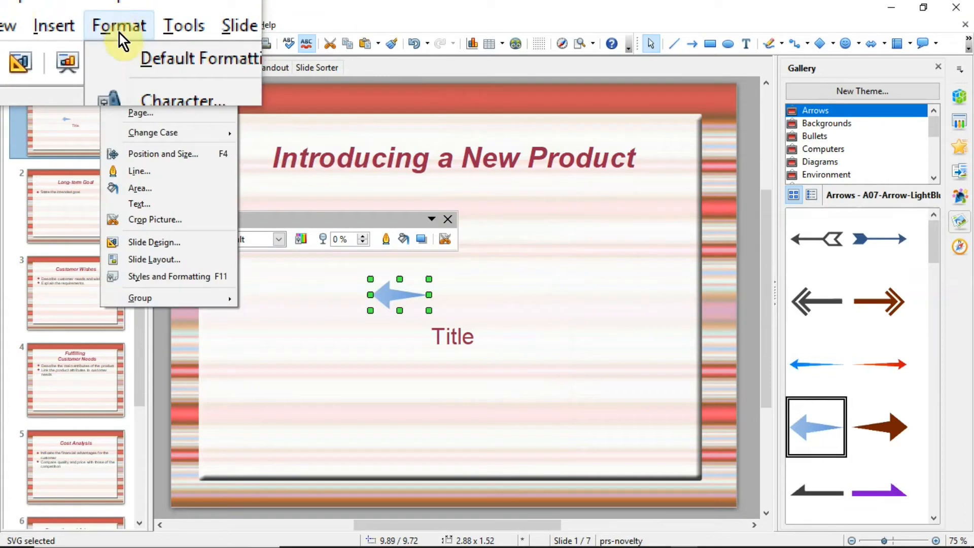
{"action": "left_click", "coordinate": [138, 193]}
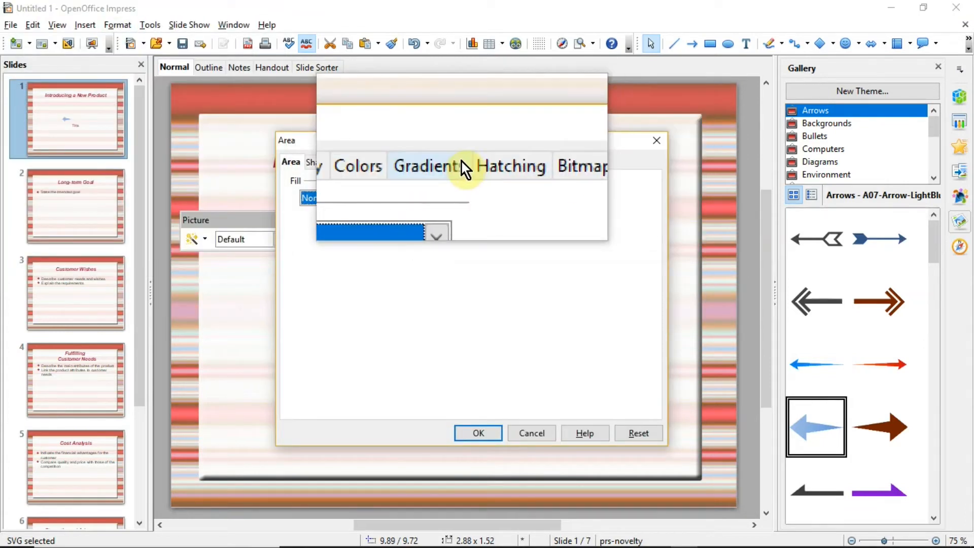
{"action": "left_click", "coordinate": [459, 162]}
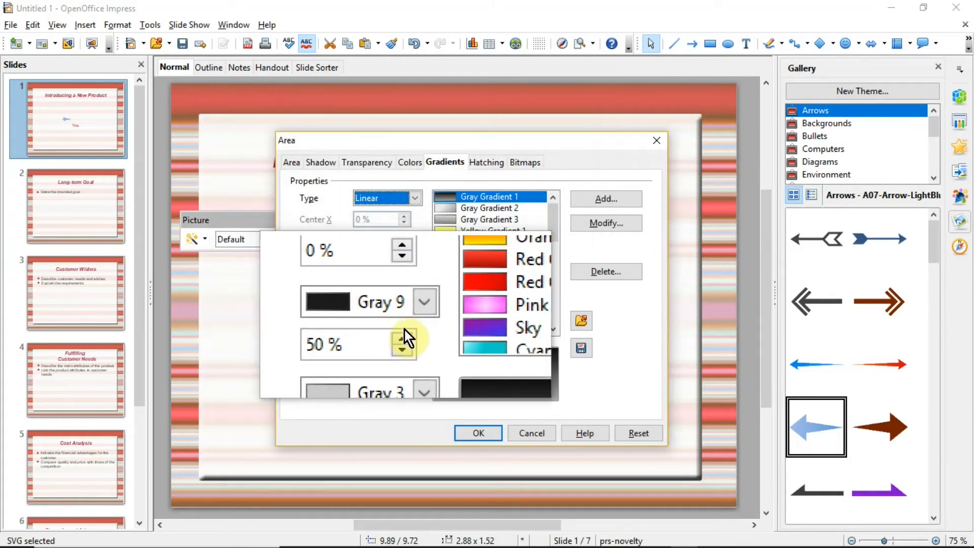
{"action": "left_click", "coordinate": [403, 328]}
{"action": "left_click", "coordinate": [403, 328]}
{"action": "left_click", "coordinate": [403, 327]}
{"action": "left_click", "coordinate": [404, 327]}
{"action": "left_click", "coordinate": [404, 328]}
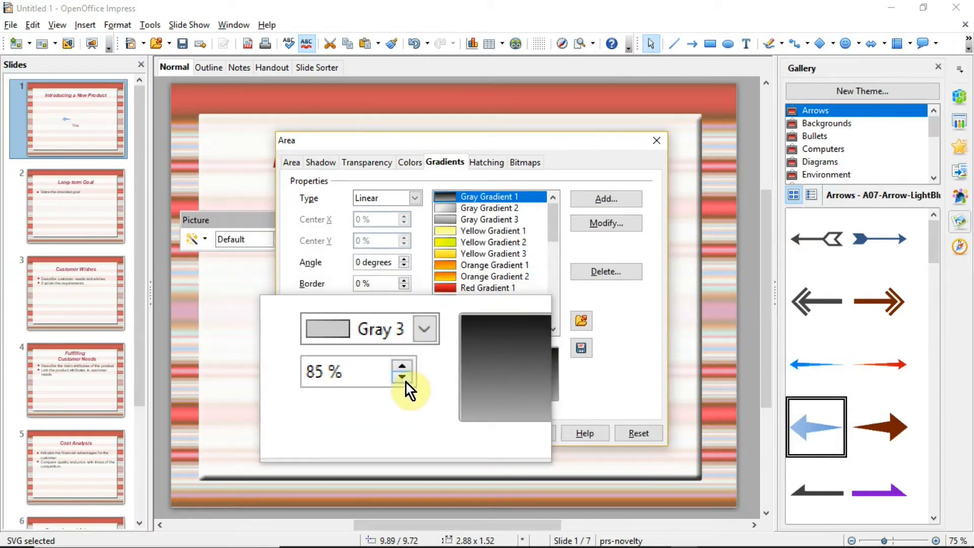
Set Gray Gradient 1's end color intensity to 100% and confirm the changed gradient under the suggested name.
{"action": "left_click", "coordinate": [406, 375]}
{"action": "left_click", "coordinate": [405, 374]}
{"action": "left_click", "coordinate": [404, 374]}
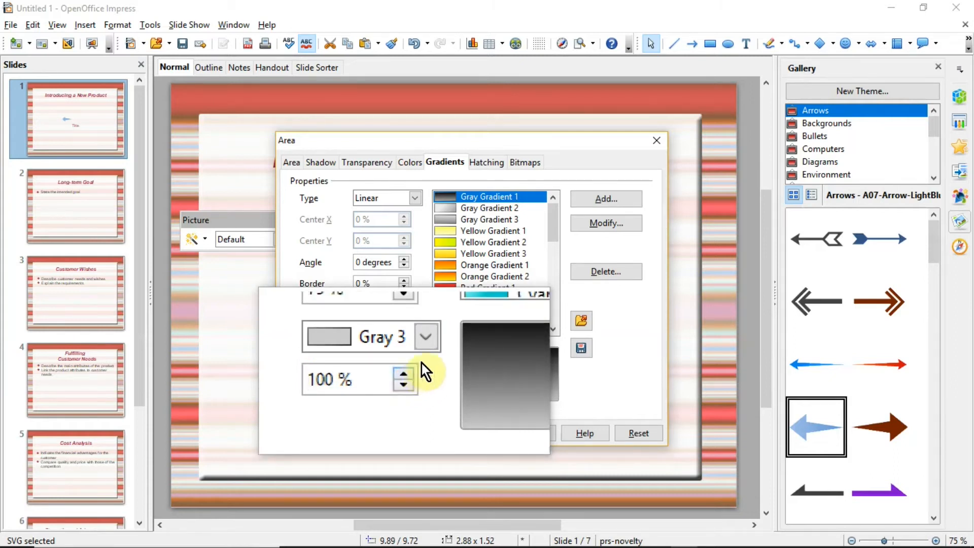
{"action": "left_click", "coordinate": [482, 436]}
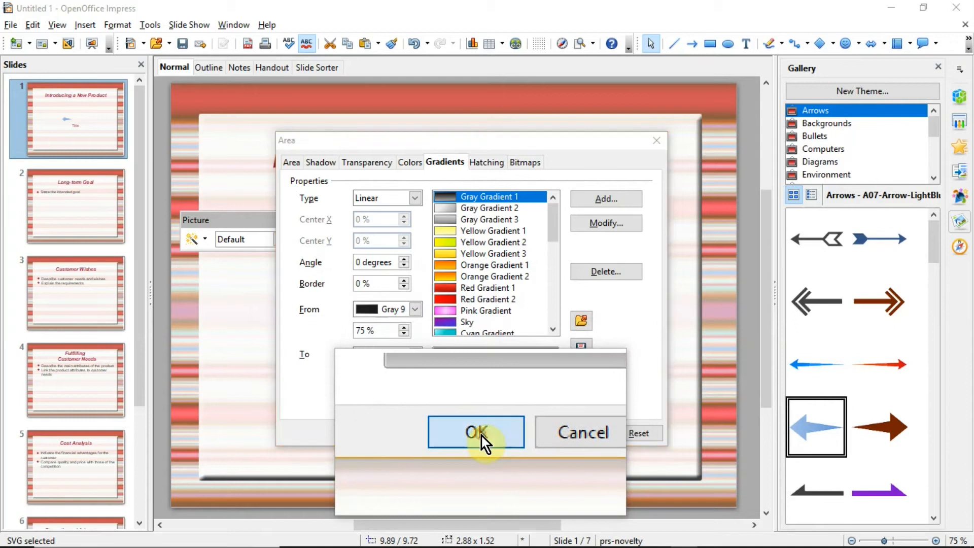
{"action": "left_click", "coordinate": [405, 325]}
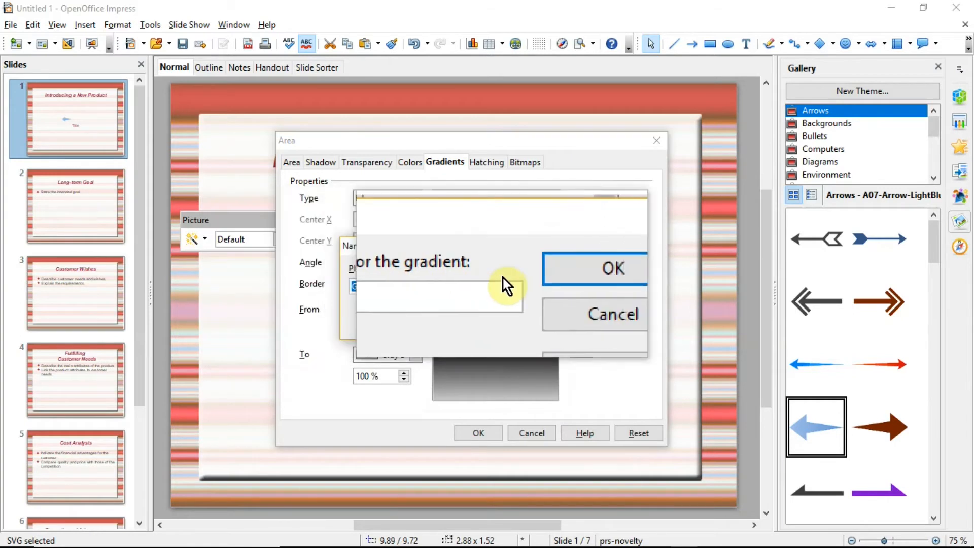
{"action": "left_click", "coordinate": [537, 277]}
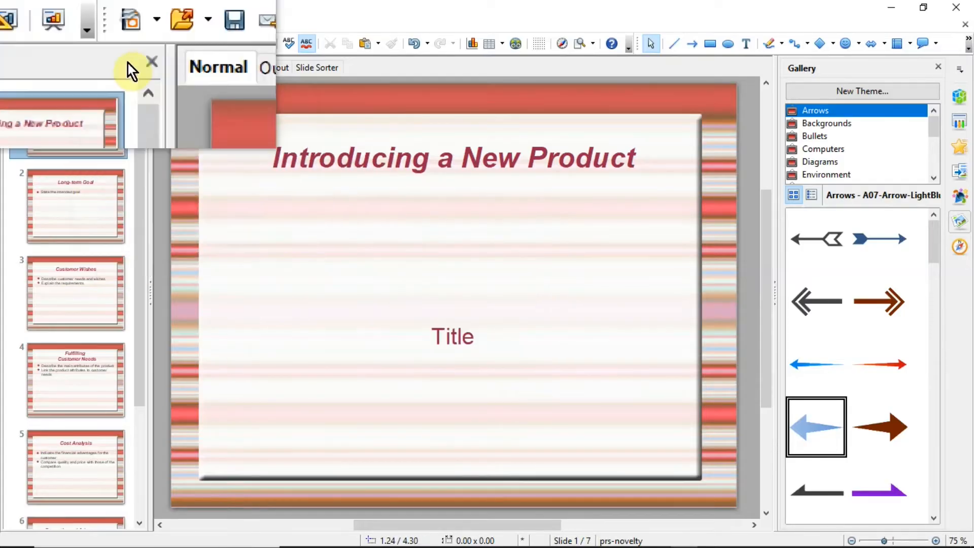
Load the "Brown Hatching" hatching file from the Unit 4 folder in the area formatting.
{"action": "left_click", "coordinate": [123, 24]}
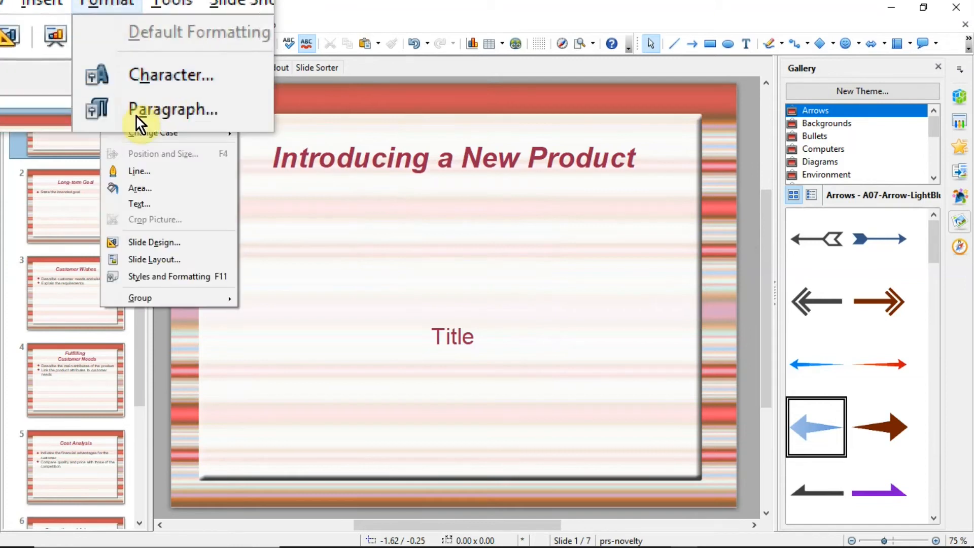
{"action": "left_click", "coordinate": [154, 192]}
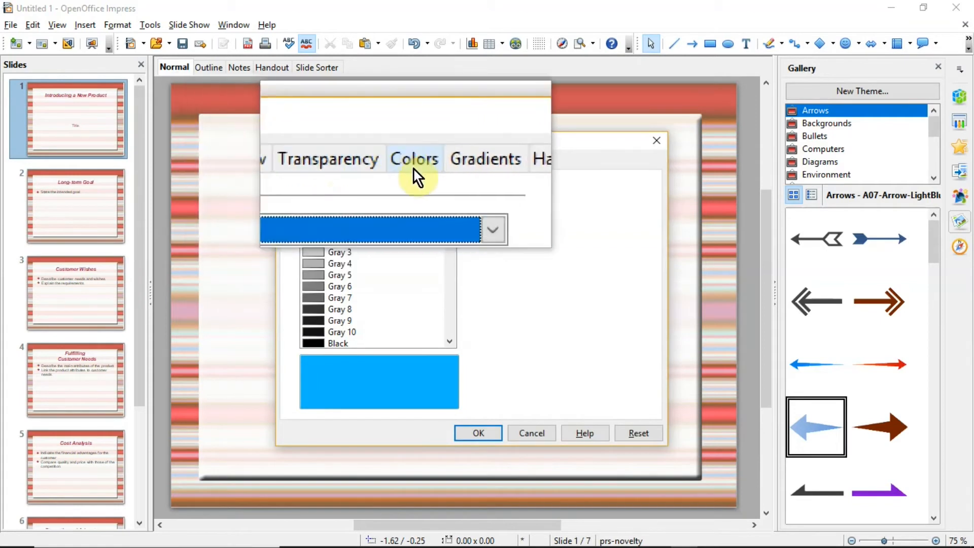
{"action": "left_click", "coordinate": [476, 167]}
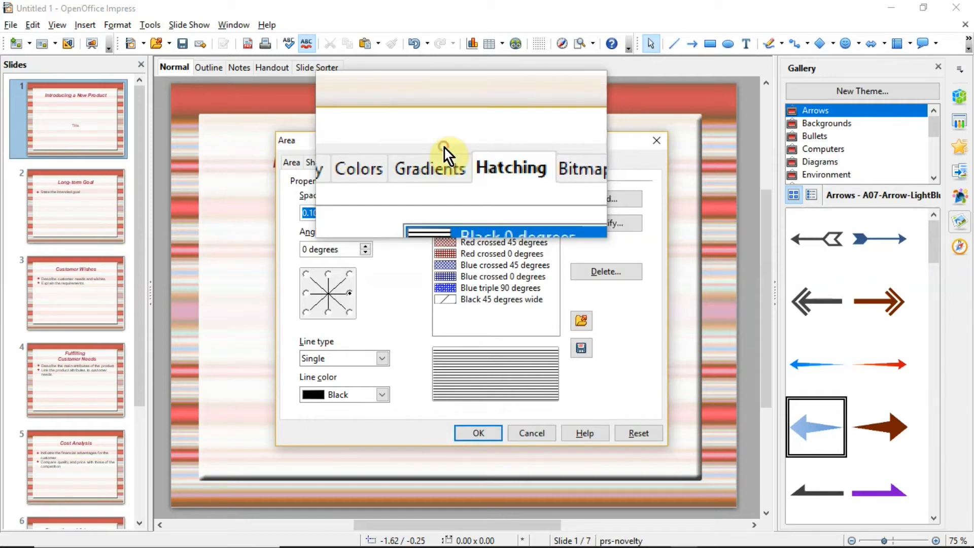
{"action": "left_click", "coordinate": [584, 327]}
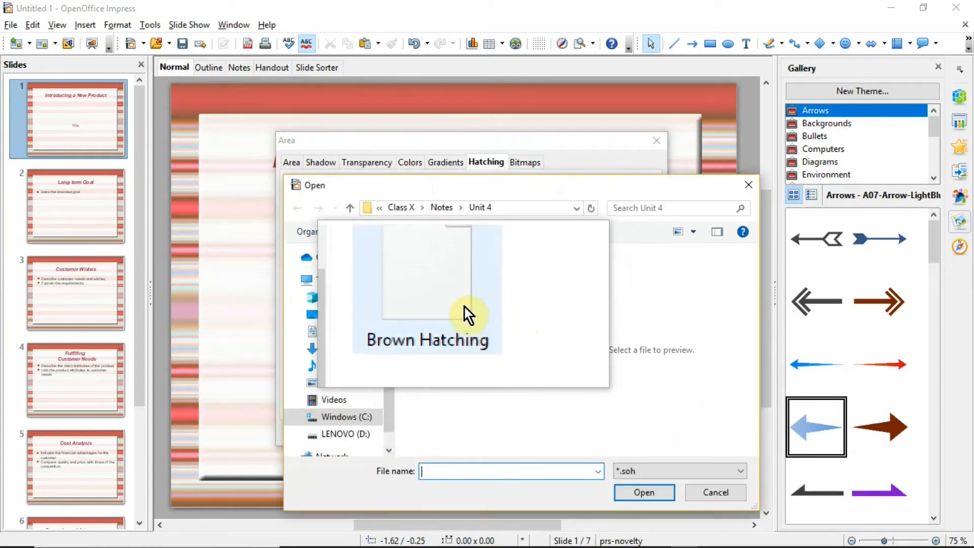
{"action": "left_click", "coordinate": [464, 306]}
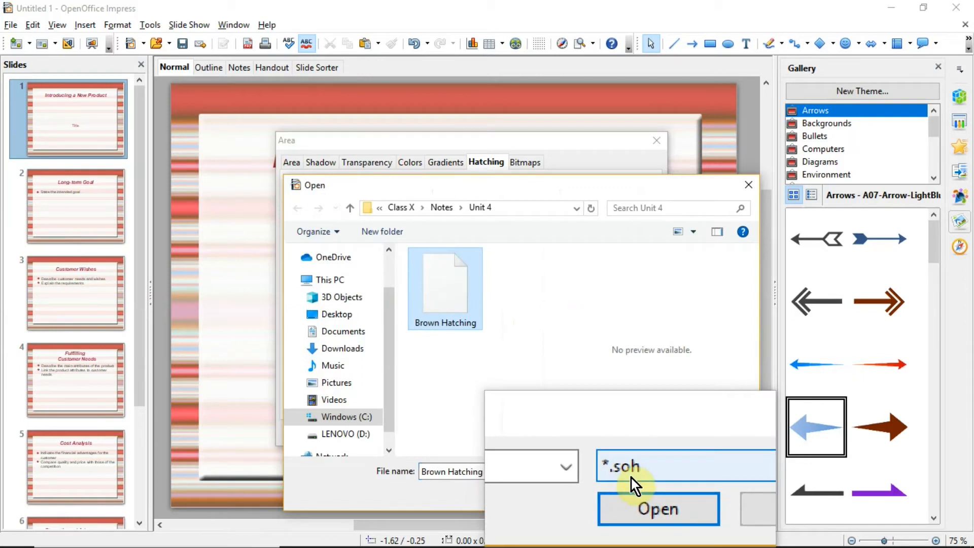
{"action": "left_click", "coordinate": [646, 501]}
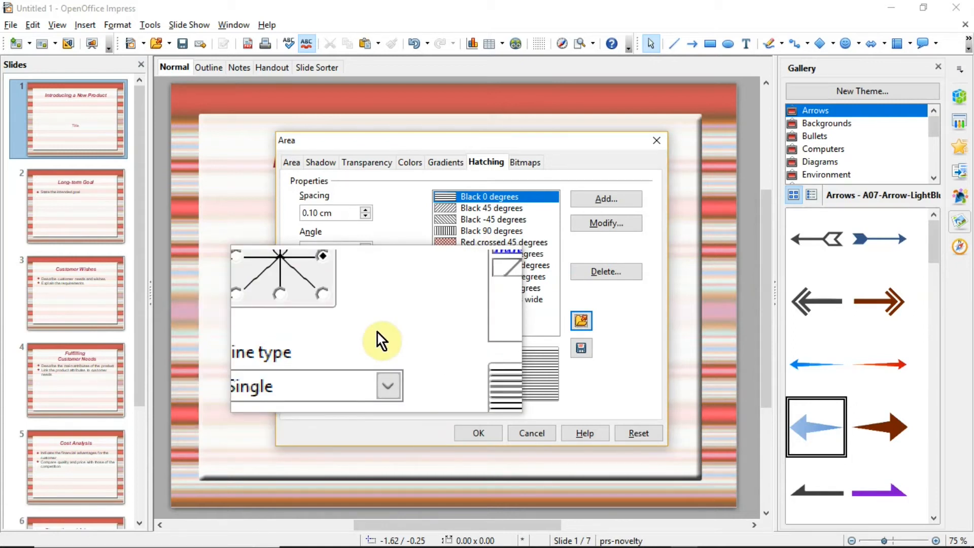
Choose the "Blue crossed 45 degrees" hatching and start saving the hatching list.
{"action": "left_click", "coordinate": [515, 264]}
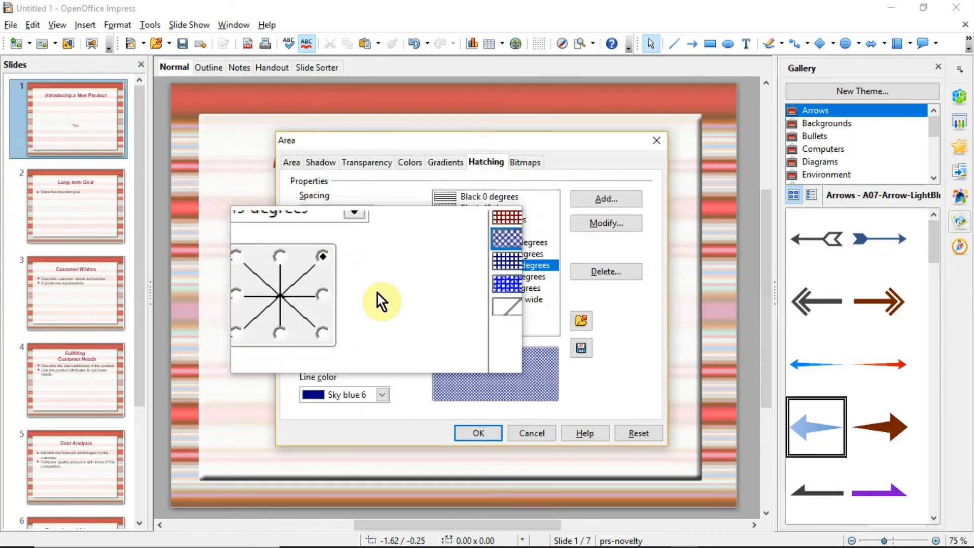
{"action": "left_click", "coordinate": [586, 351]}
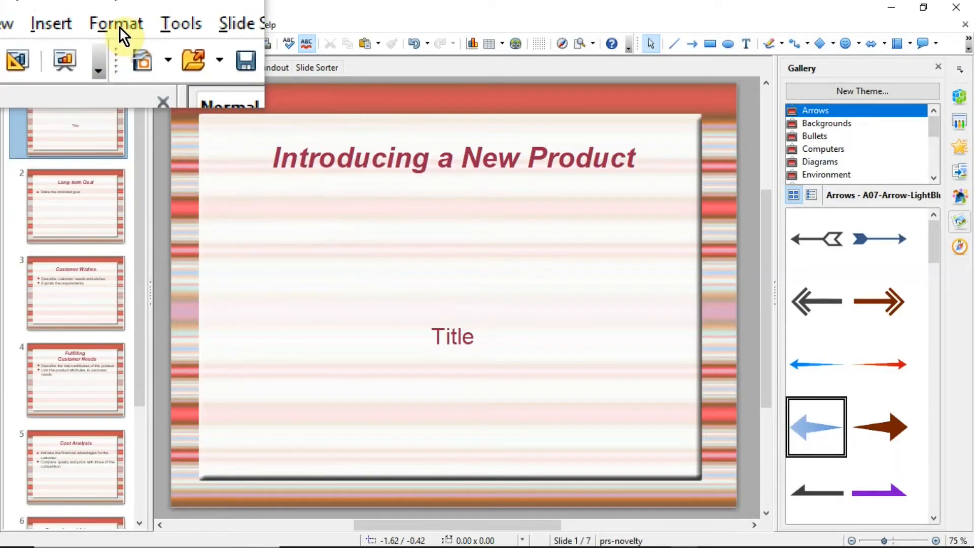
Open the line formatting for line styles and keep Ultrafine Dashed as the chosen style.
{"action": "left_click", "coordinate": [118, 24]}
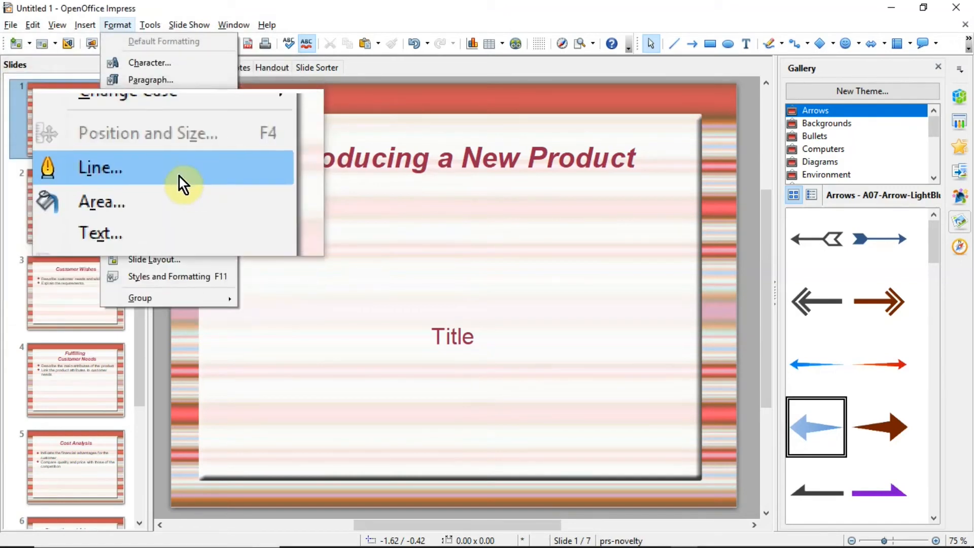
{"action": "left_click", "coordinate": [179, 176]}
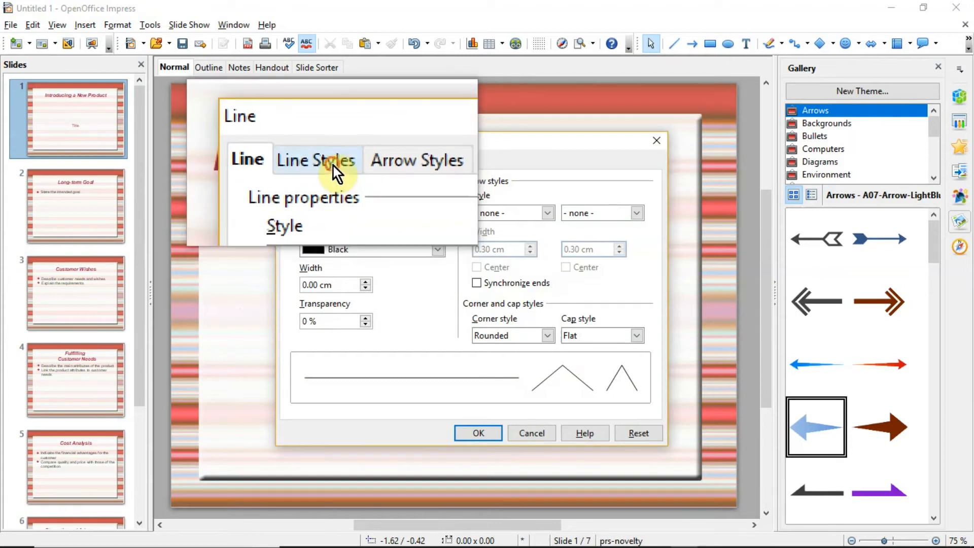
{"action": "left_click", "coordinate": [333, 165]}
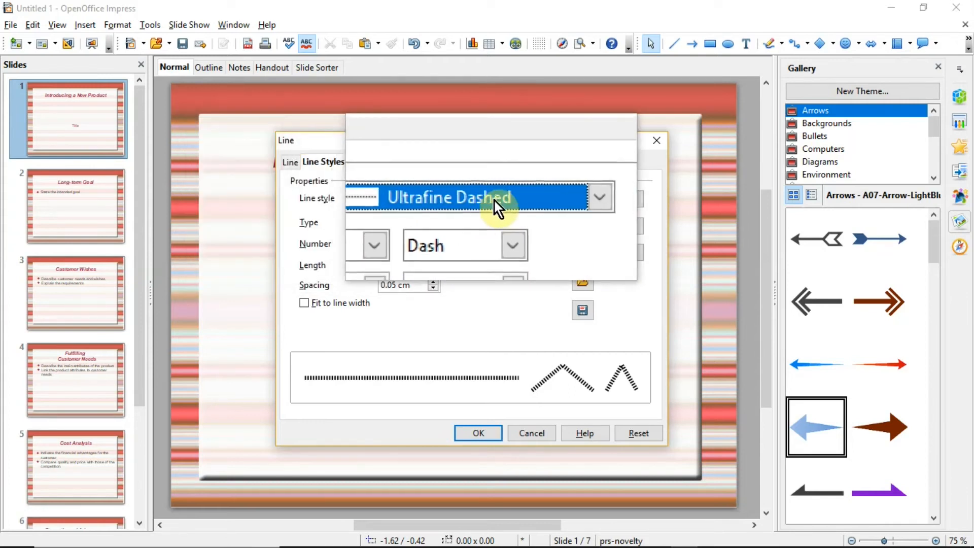
{"action": "left_click", "coordinate": [497, 201]}
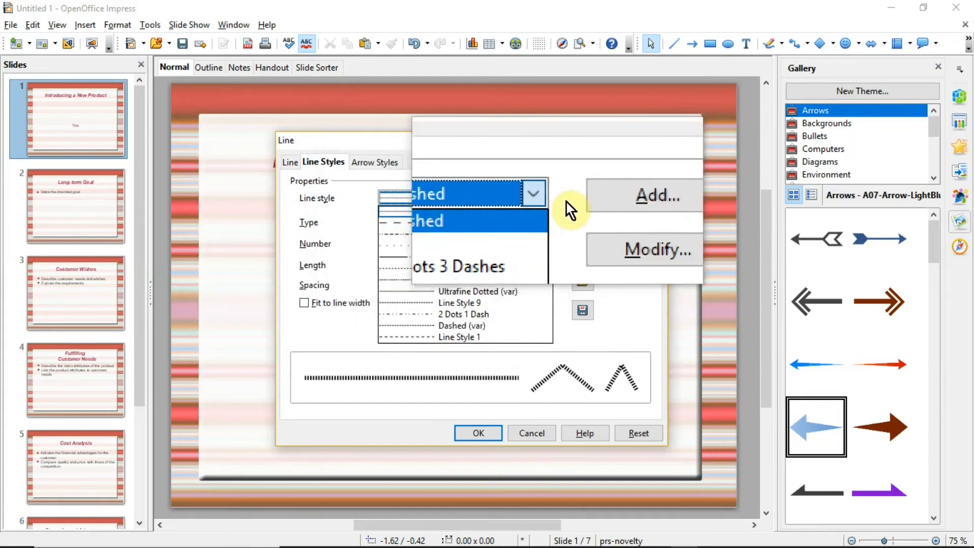
{"action": "left_click", "coordinate": [562, 203]}
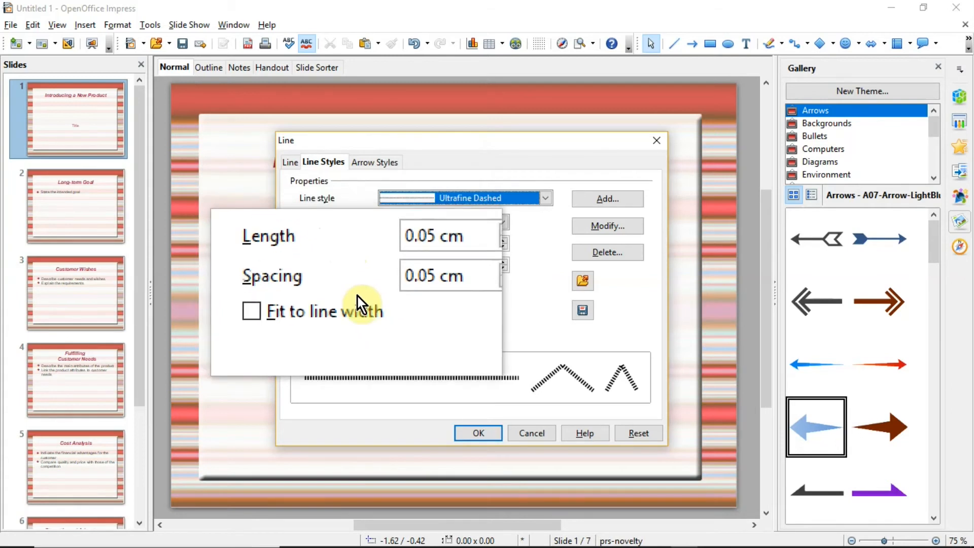
Cancel loading a line style file and save the line style list as "standard" (*.sod) in the config folder.
{"action": "left_click", "coordinate": [591, 284]}
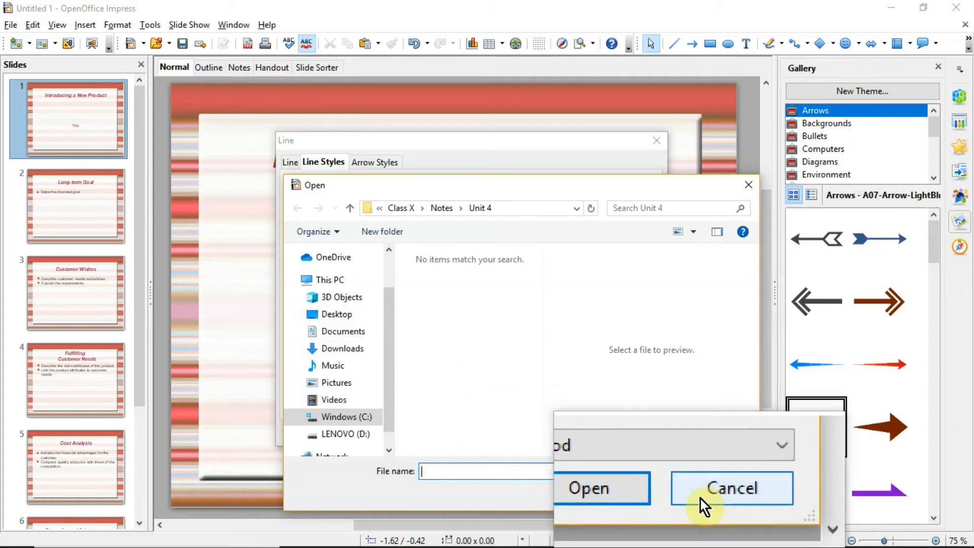
{"action": "left_click", "coordinate": [701, 498]}
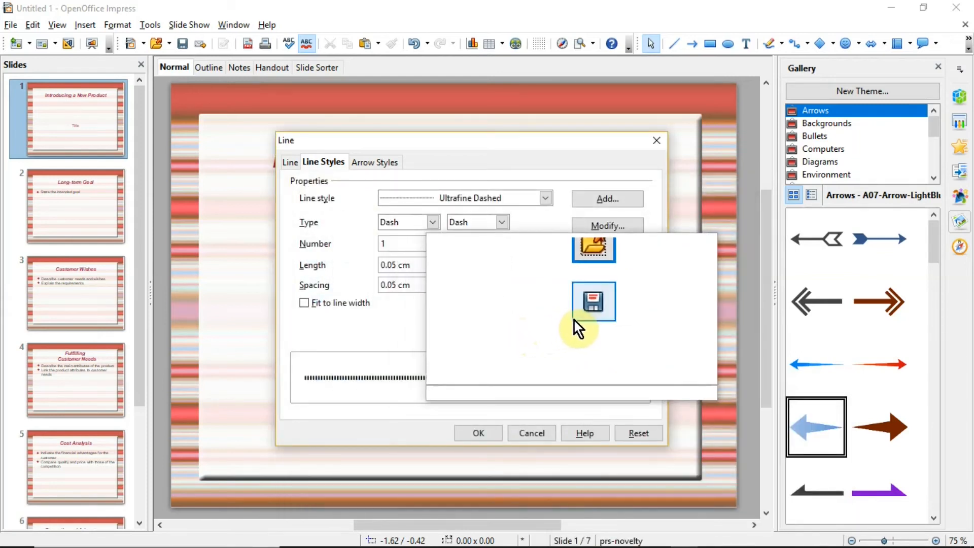
{"action": "left_click", "coordinate": [579, 316]}
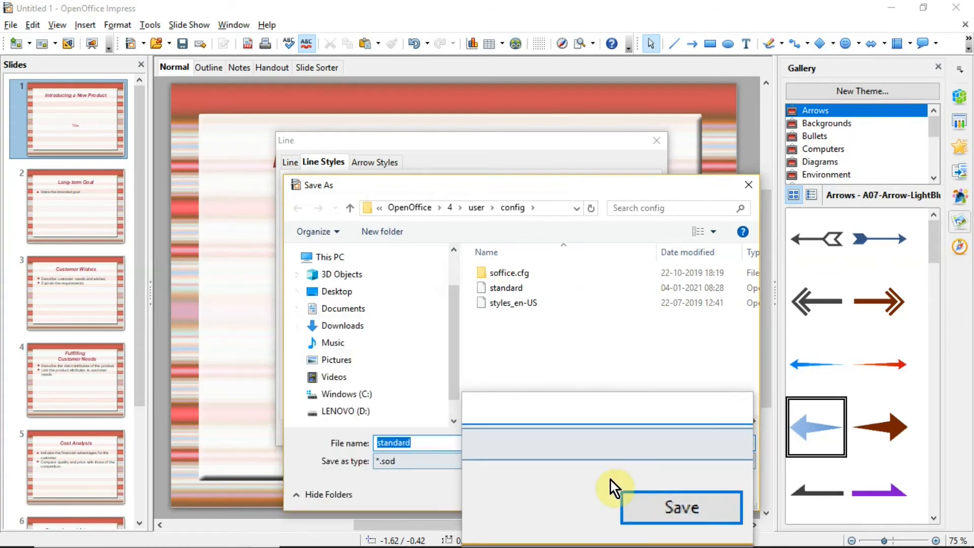
{"action": "left_click", "coordinate": [641, 497]}
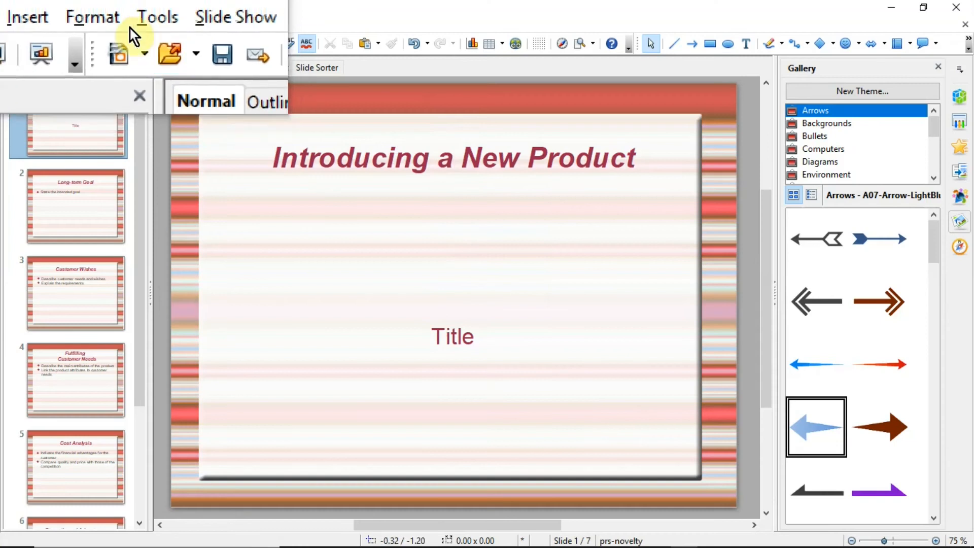
Open the line formatting for arrow styles, browse the available styles and keep Arrow as the chosen style.
{"action": "left_click", "coordinate": [123, 27]}
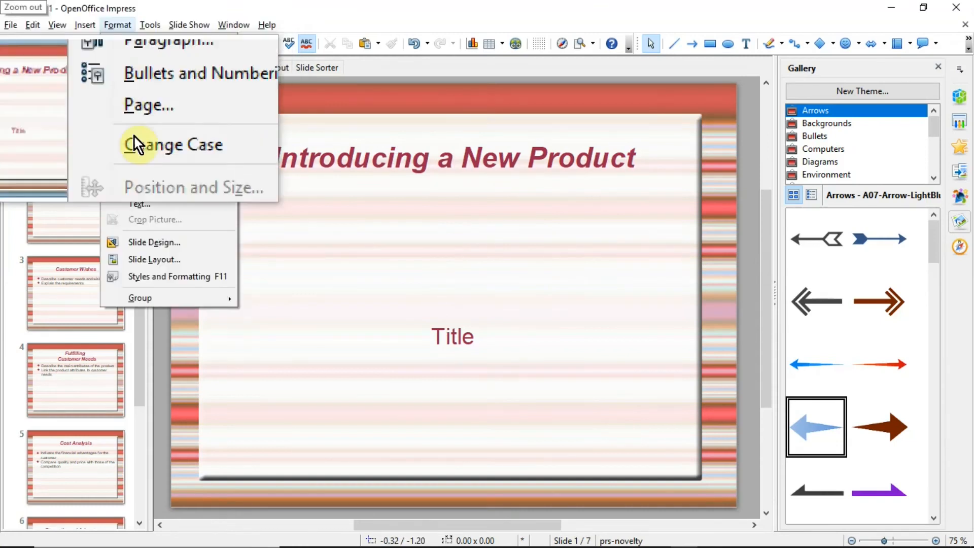
{"action": "left_click", "coordinate": [138, 175]}
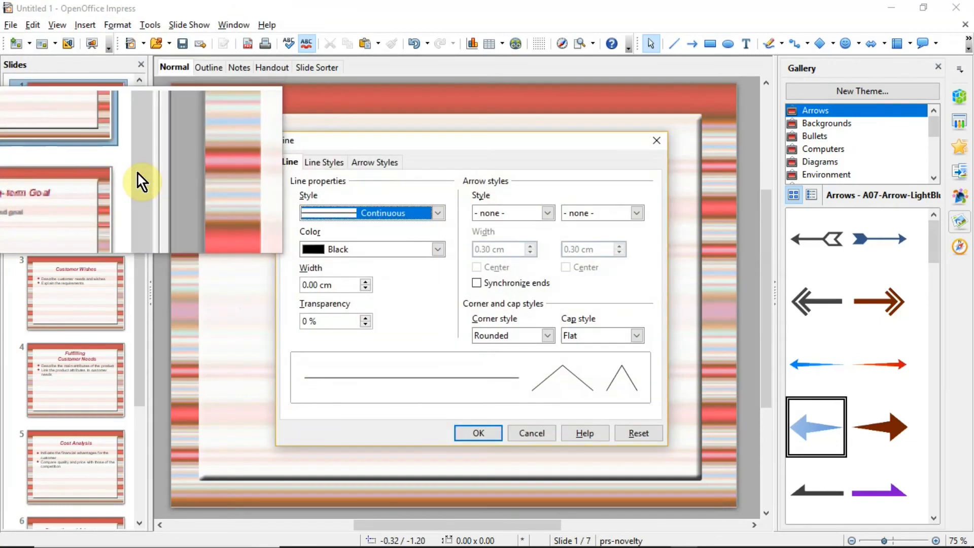
{"action": "left_click", "coordinate": [366, 168]}
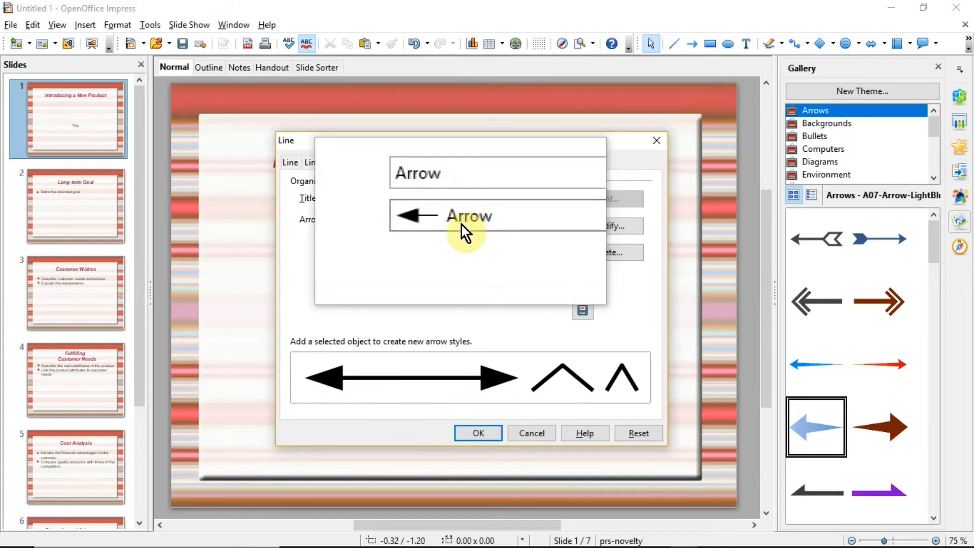
{"action": "left_click", "coordinate": [461, 225]}
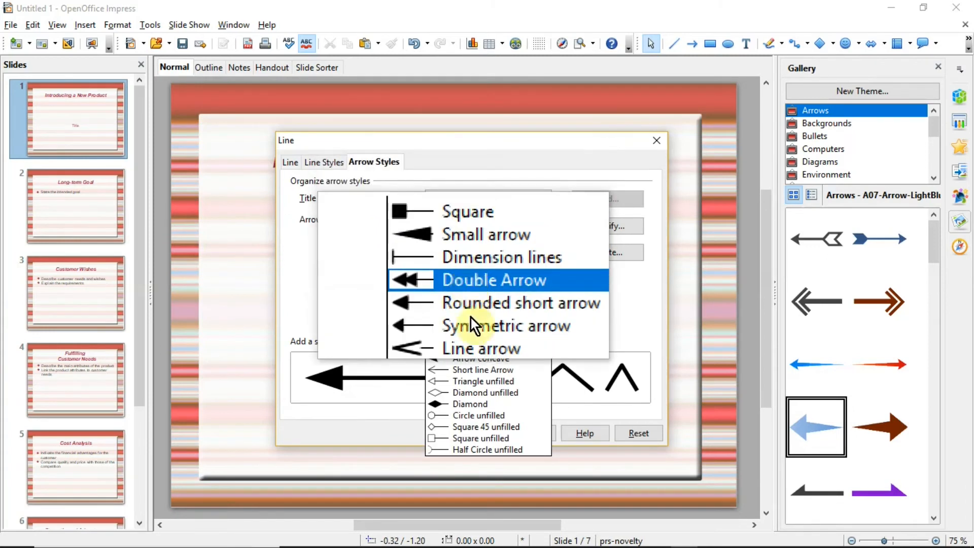
{"action": "left_click", "coordinate": [371, 265]}
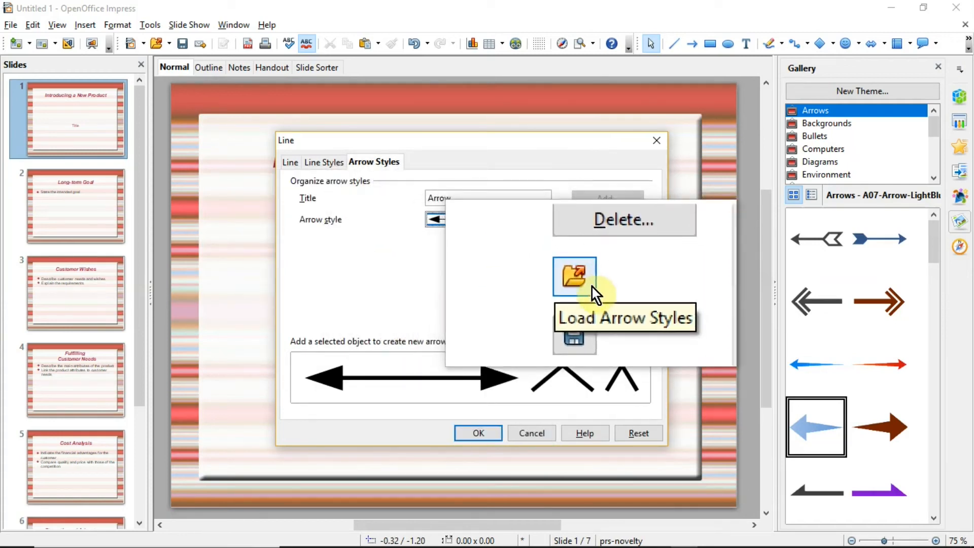
Open the loading of an arrow style file (*.soe) and the saving of the arrow style list, cancelling both.
{"action": "left_click", "coordinate": [574, 277]}
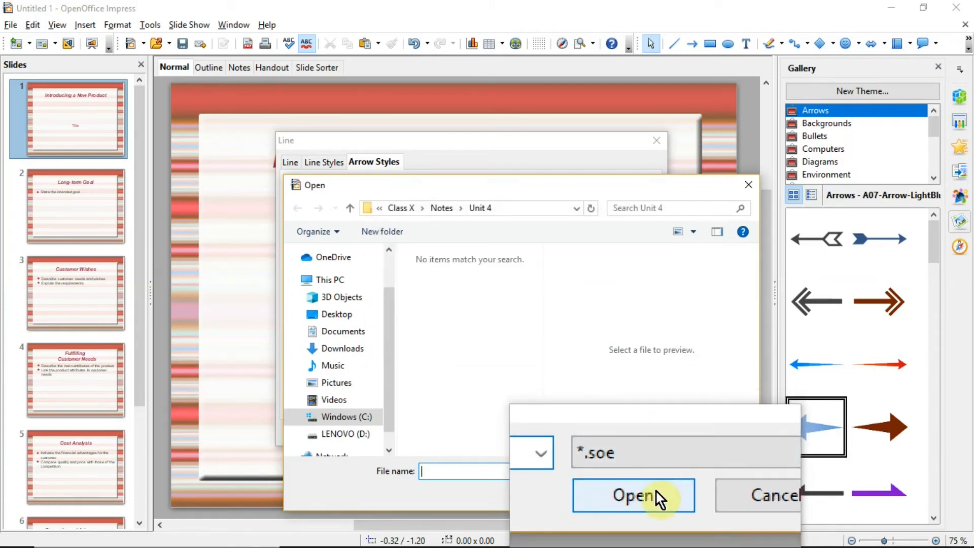
{"action": "left_click", "coordinate": [717, 499]}
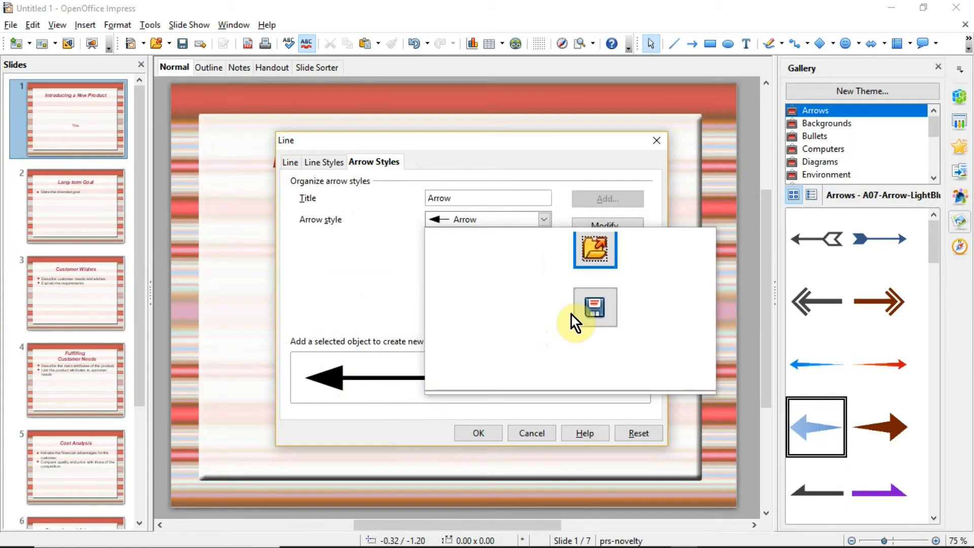
{"action": "left_click", "coordinate": [587, 315]}
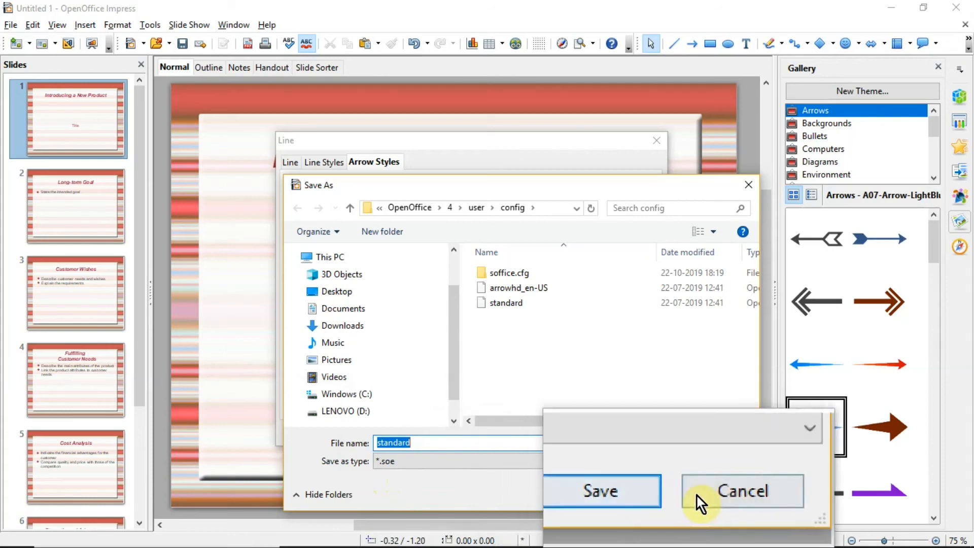
{"action": "left_click", "coordinate": [708, 493]}
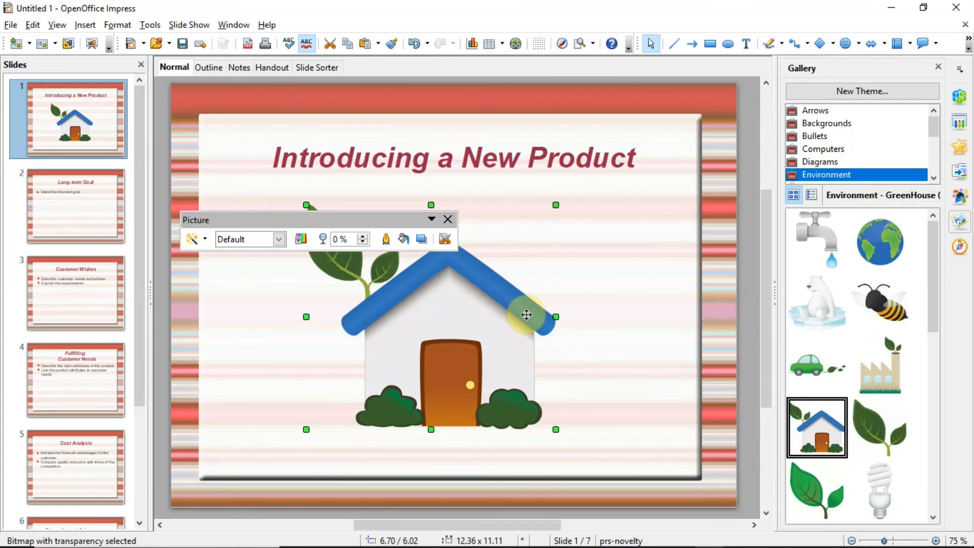
Replace the brown of the house picture's door with Orange using the Color Replacer.
{"action": "left_click", "coordinate": [150, 25]}
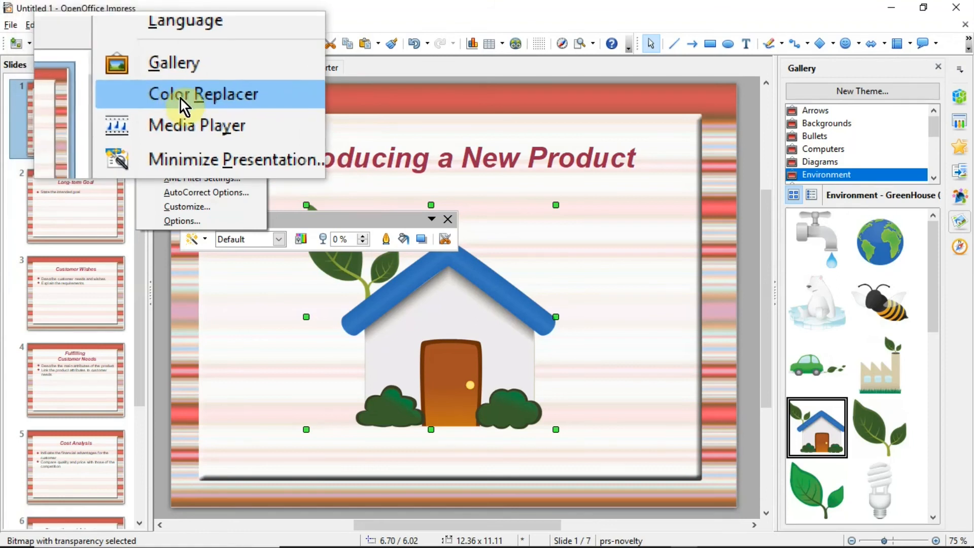
{"action": "left_click", "coordinate": [180, 98]}
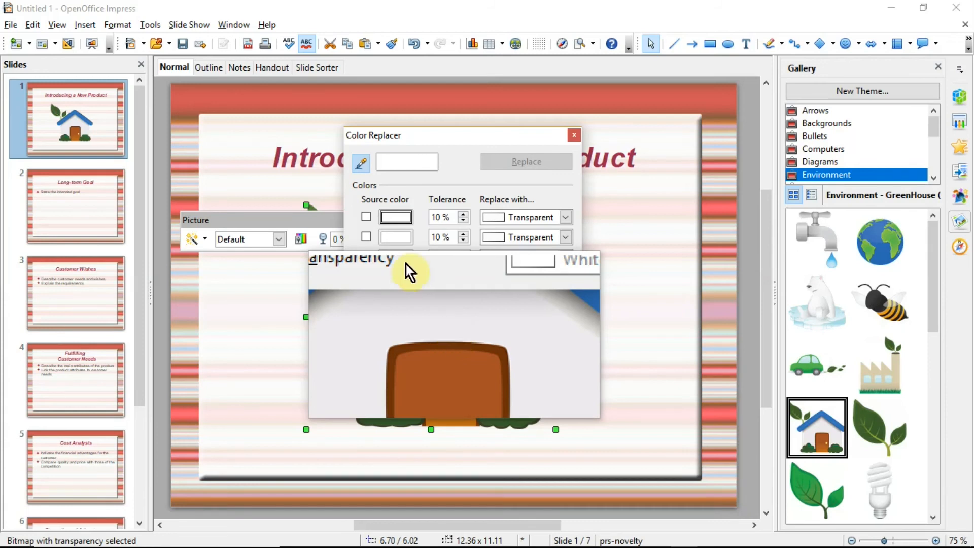
{"action": "left_click", "coordinate": [365, 217]}
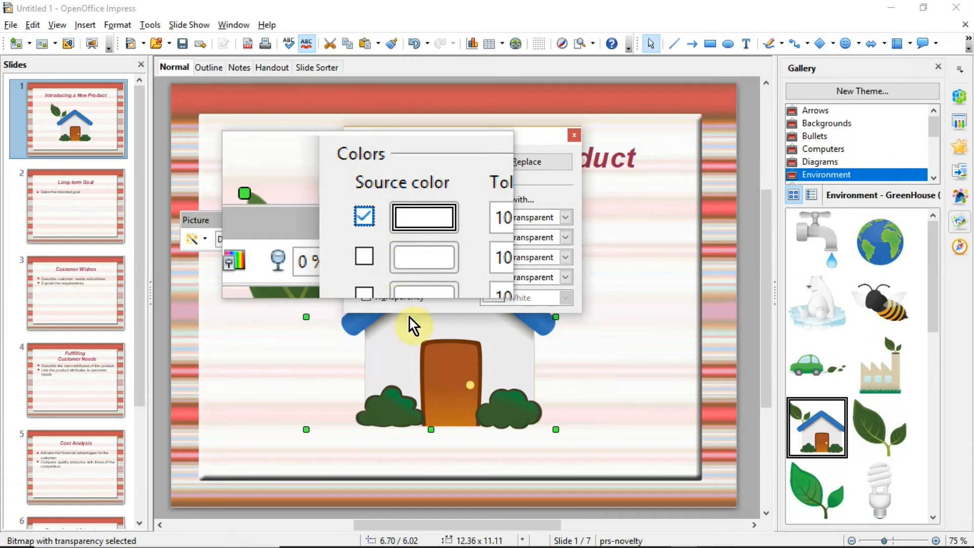
{"action": "left_click", "coordinate": [438, 365]}
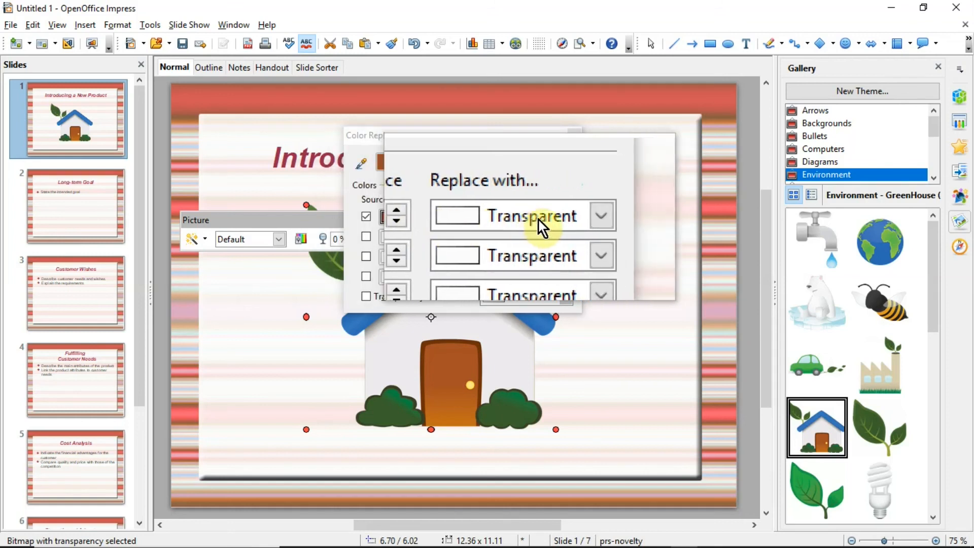
{"action": "left_click", "coordinate": [566, 221]}
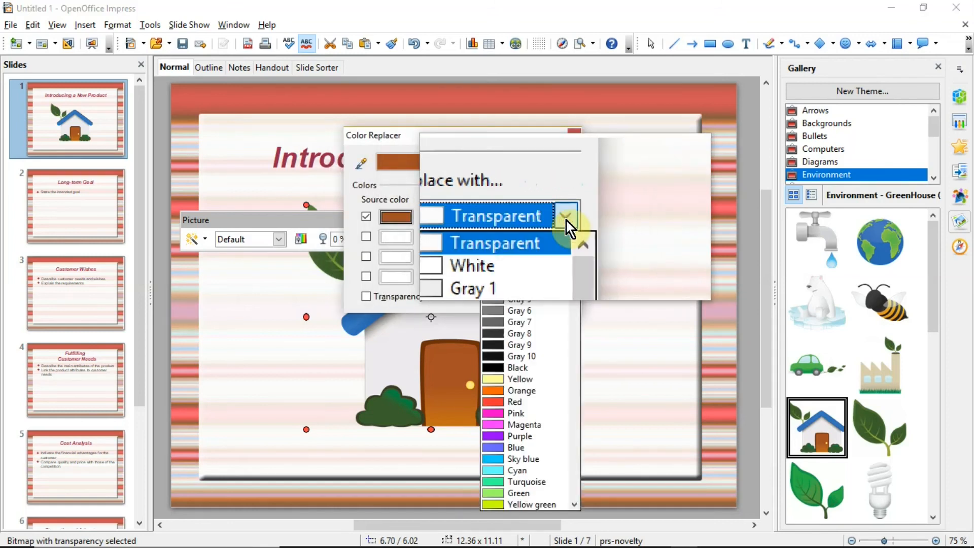
{"action": "left_click", "coordinate": [528, 391]}
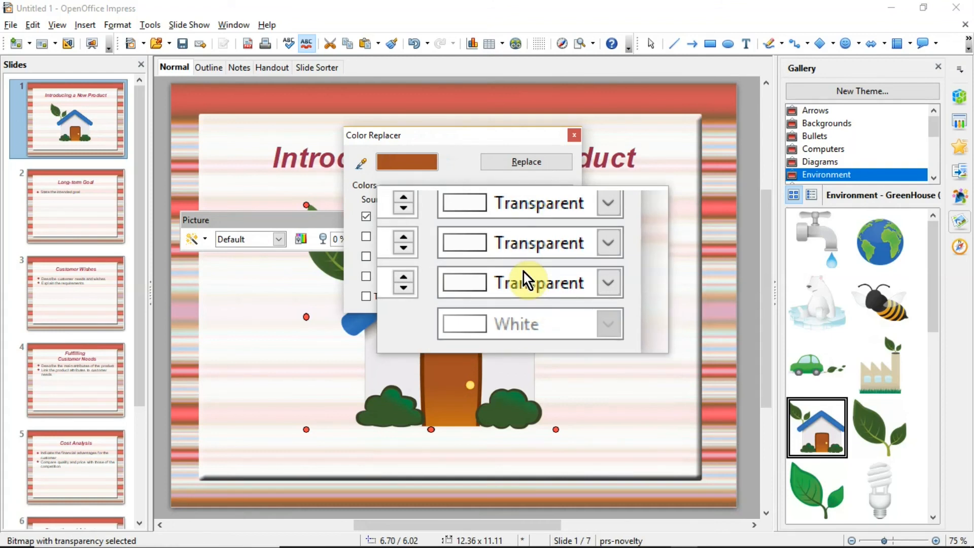
{"action": "left_click", "coordinate": [519, 168]}
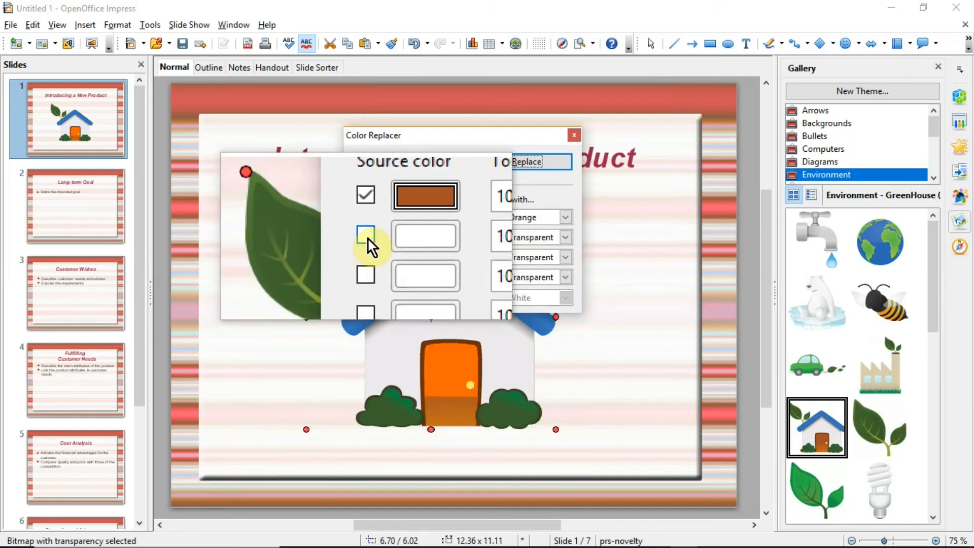
Replace the dark green of the picture's bushes and leaves with Green as a second source color, and move the Color Replacer off the picture.
{"action": "left_click", "coordinate": [368, 239]}
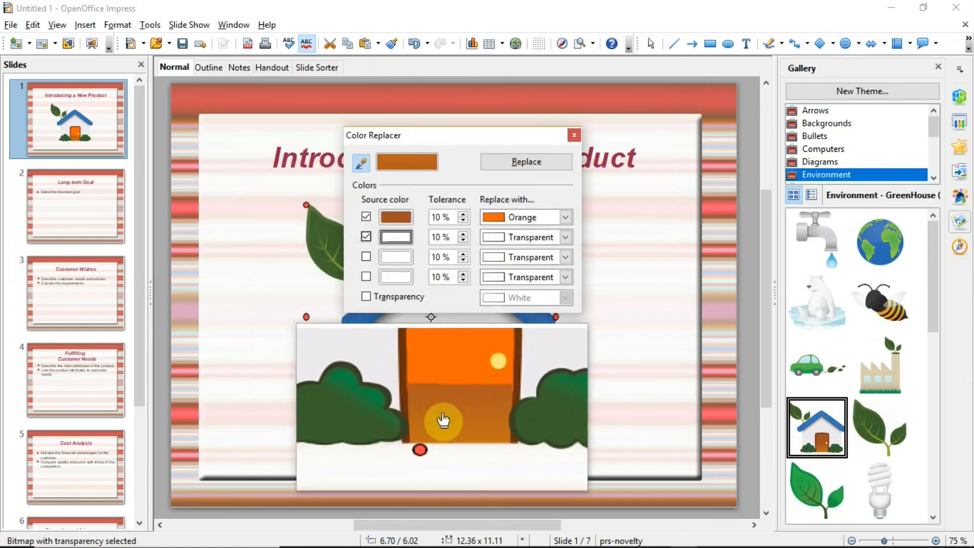
{"action": "left_click", "coordinate": [391, 412]}
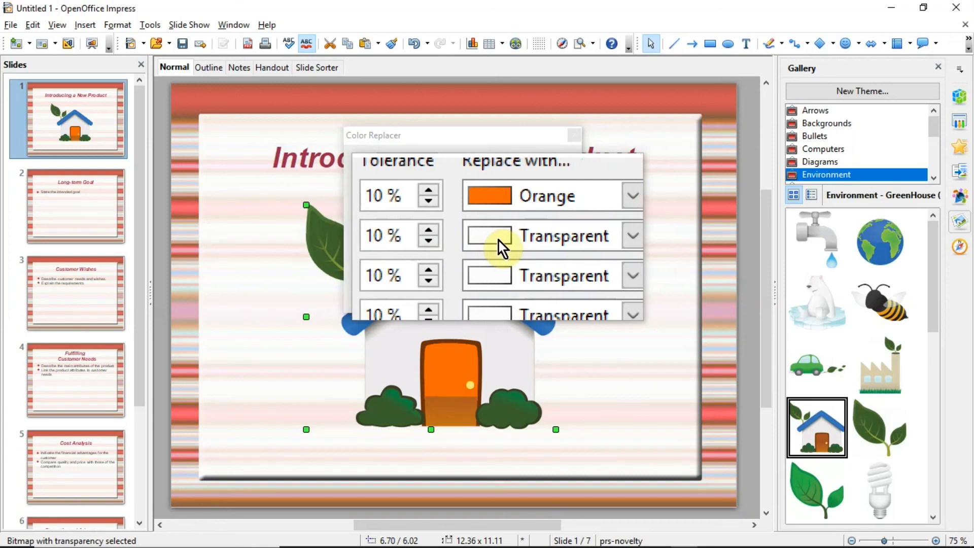
{"action": "left_click", "coordinate": [566, 238]}
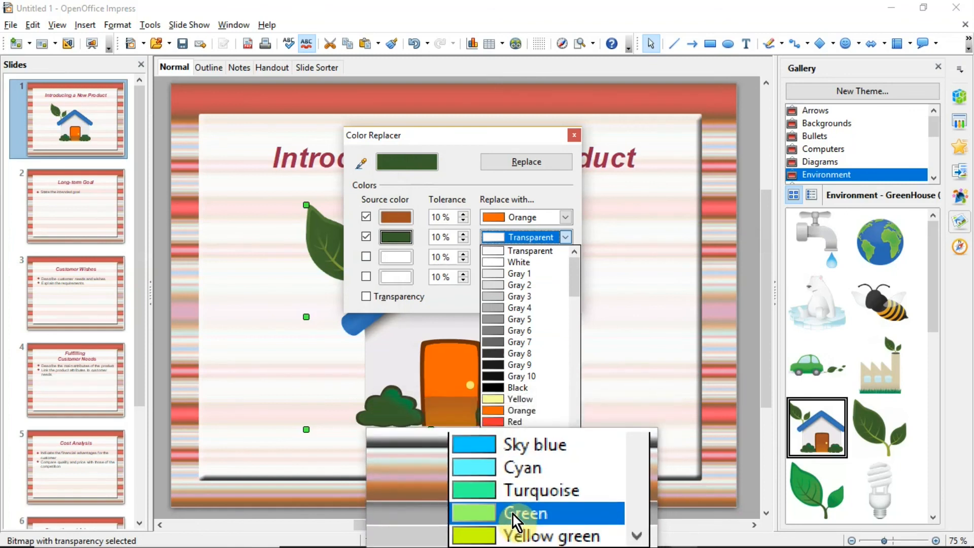
{"action": "left_click", "coordinate": [513, 514]}
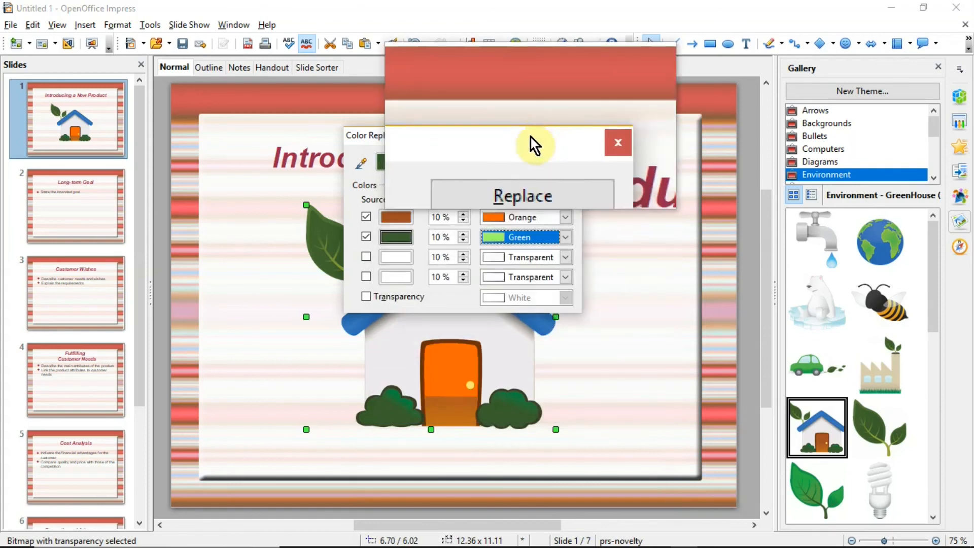
{"action": "left_click", "coordinate": [525, 162]}
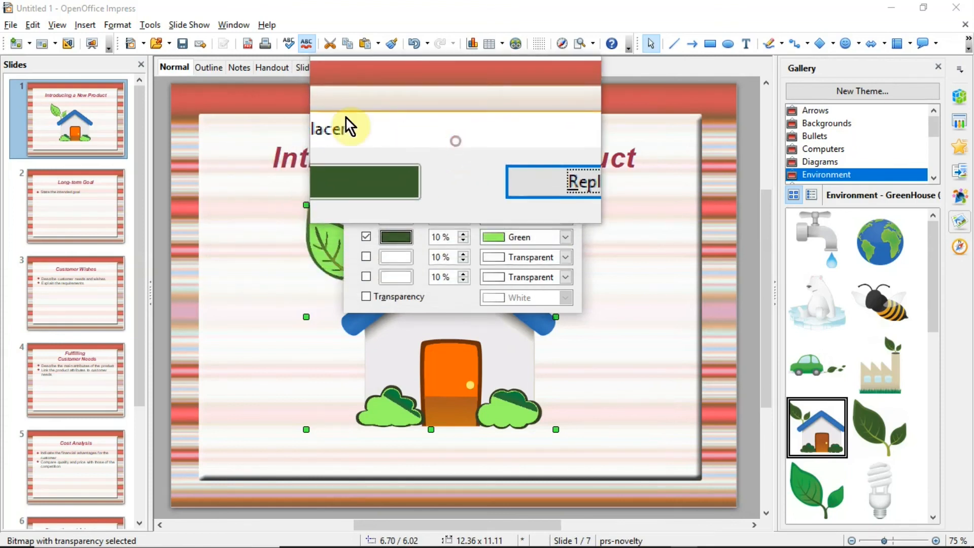
{"action": "left_click_drag", "start_coordinate": [347, 128], "coordinate": [97, 115]}
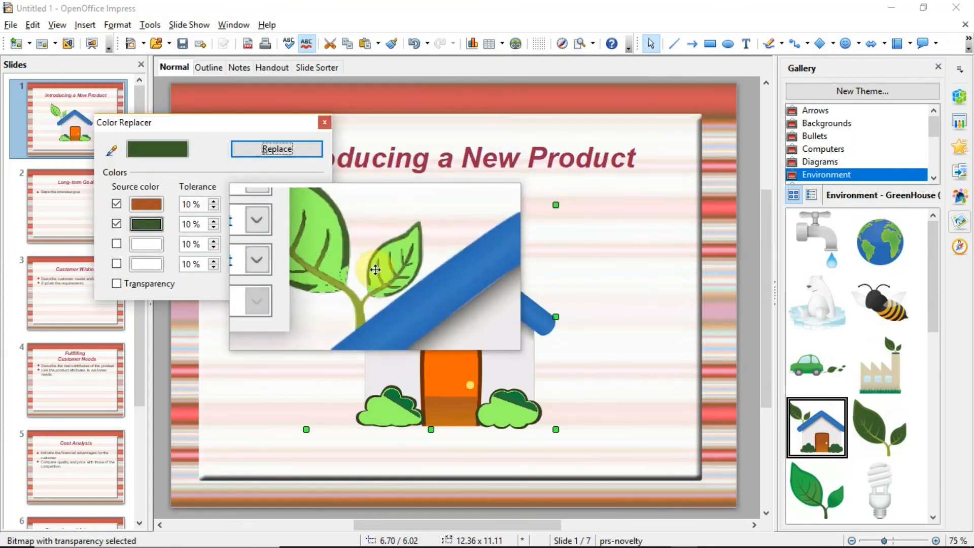